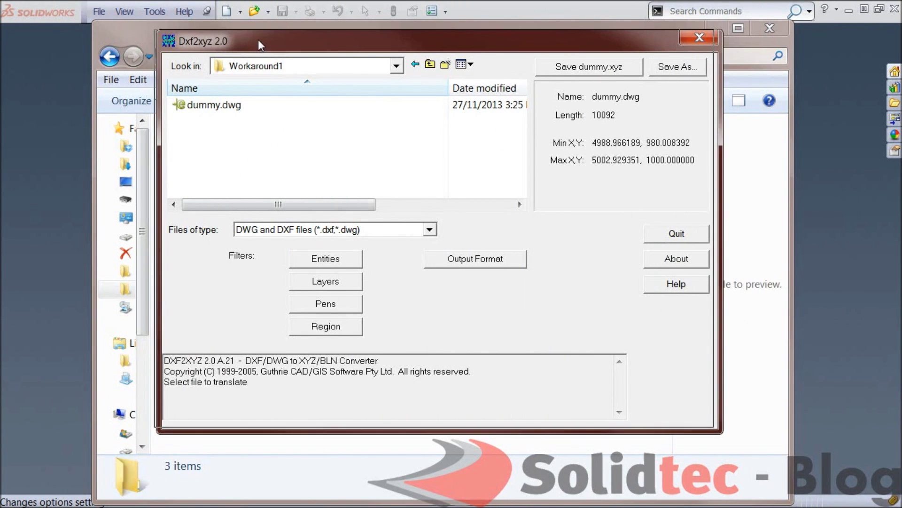
Step: Pick dummy.dwg in the Workaround1 folder as the drawing to convert in Dxf2xyz
{"action": "mouse_move", "coordinate": [257, 44]}
{"action": "left_mouse_down"}
{"action": "mouse_move", "coordinate": [278, 39]}
{"action": "mouse_move", "coordinate": [260, 44]}
{"action": "left_mouse_up"}
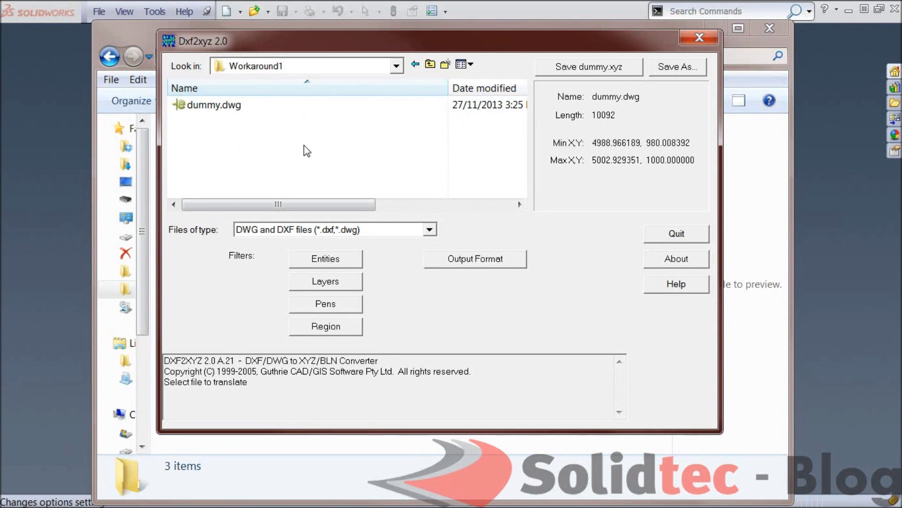
{"action": "left_click", "coordinate": [246, 105]}
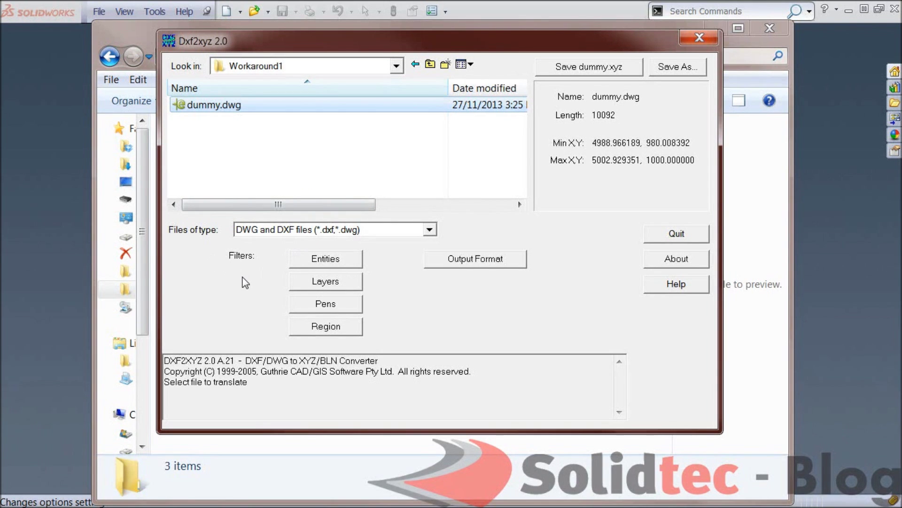
Step: Set the translated entities to Points only, dropping Polylines
{"action": "left_click", "coordinate": [334, 263]}
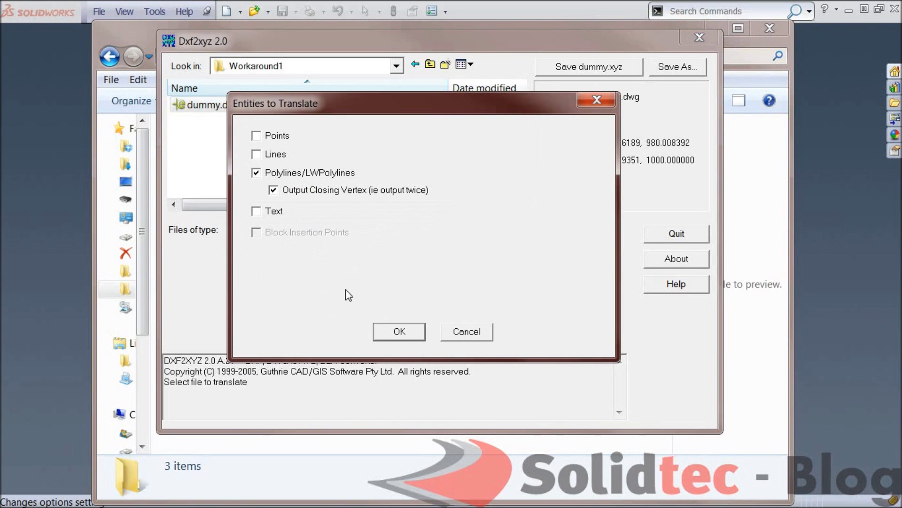
{"action": "left_click", "coordinate": [257, 175]}
{"action": "left_click", "coordinate": [256, 135]}
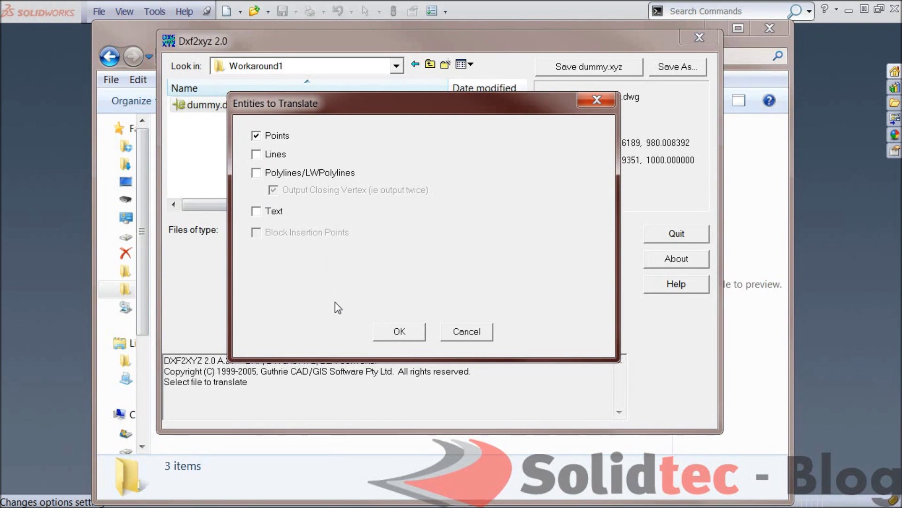
{"action": "left_click", "coordinate": [401, 329]}
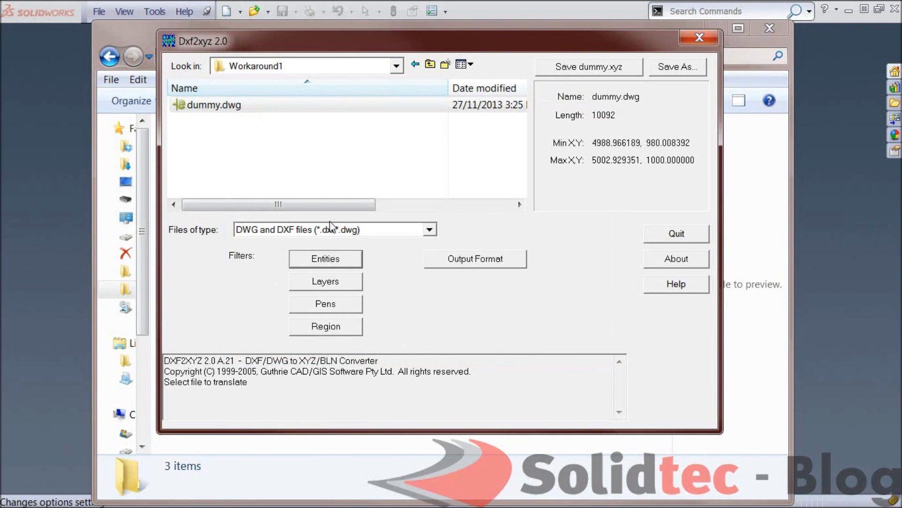
Step: Keep Raw XYZ output, save the result as dummy.xyz and close Dxf2xyz
{"action": "left_click", "coordinate": [433, 259]}
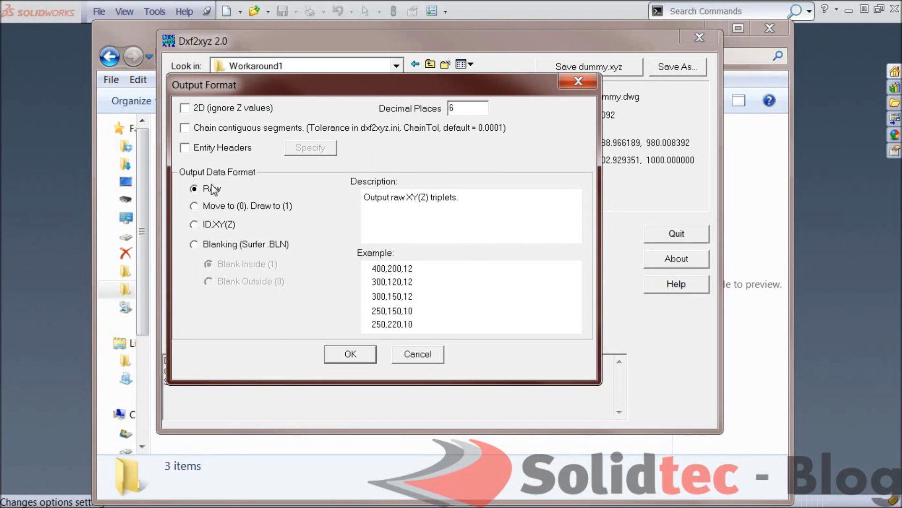
{"action": "left_click", "coordinate": [348, 353]}
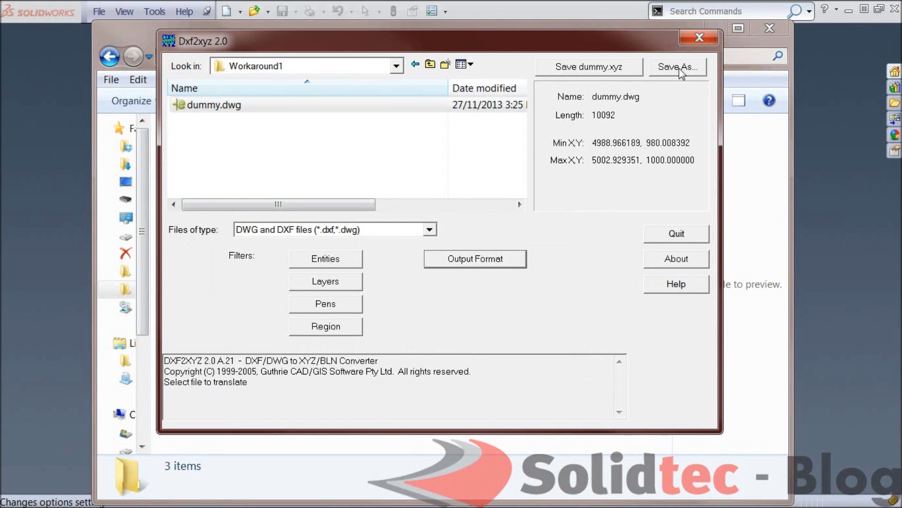
{"action": "left_click", "coordinate": [593, 69]}
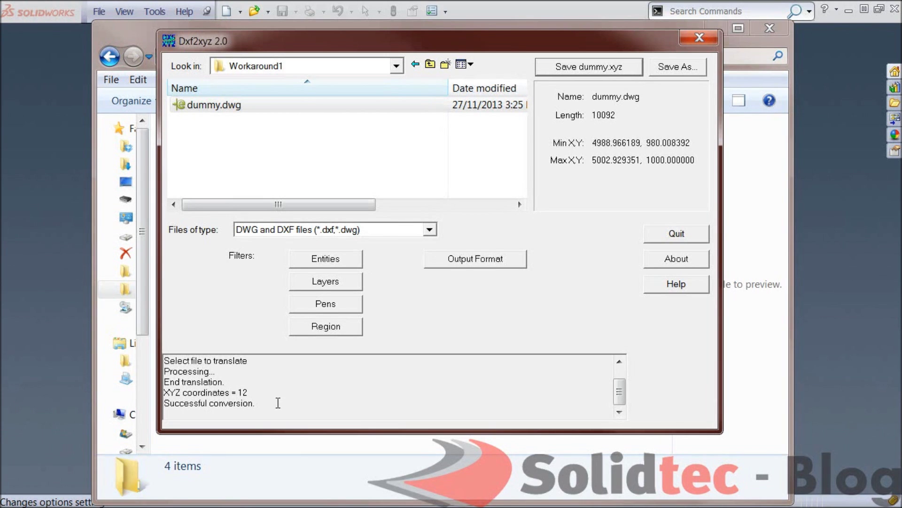
{"action": "left_click", "coordinate": [302, 455]}
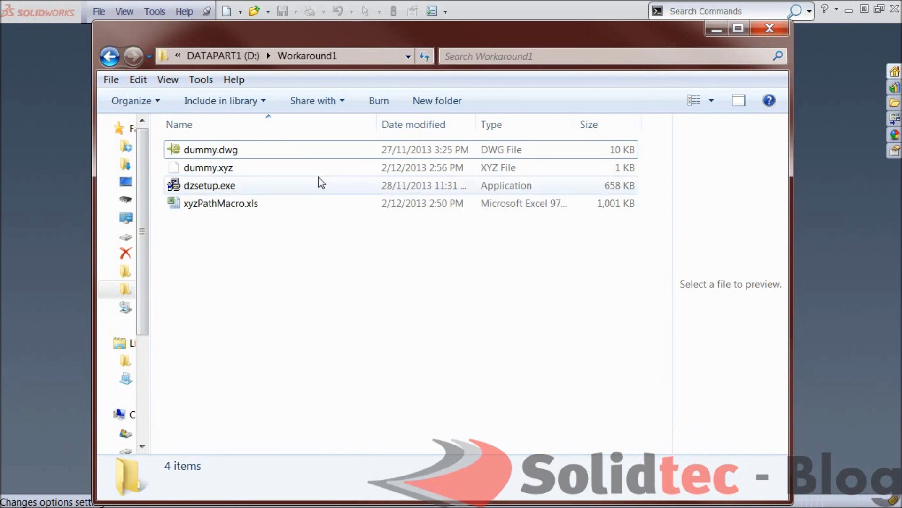
Step: Open dummy.xyz in Notepad, chosen from the list of installed programs
{"action": "left_click", "coordinate": [221, 168]}
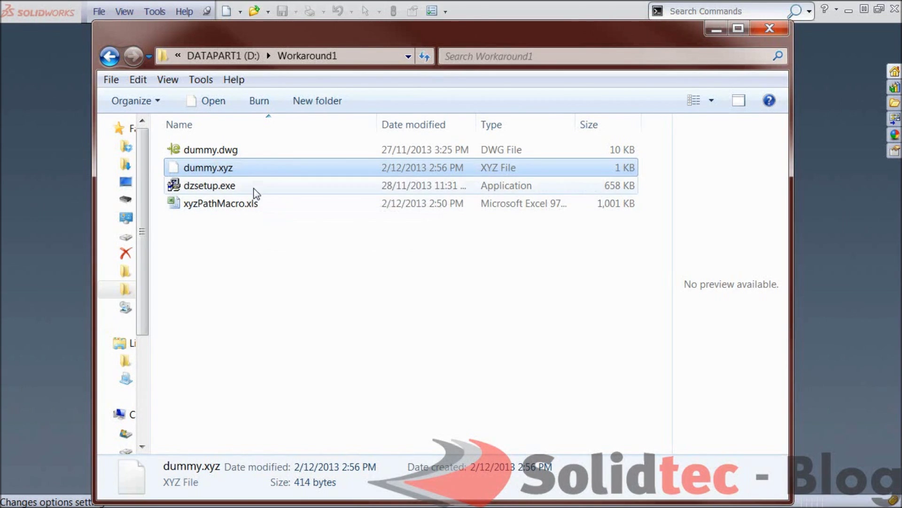
{"action": "right_click", "coordinate": [215, 170]}
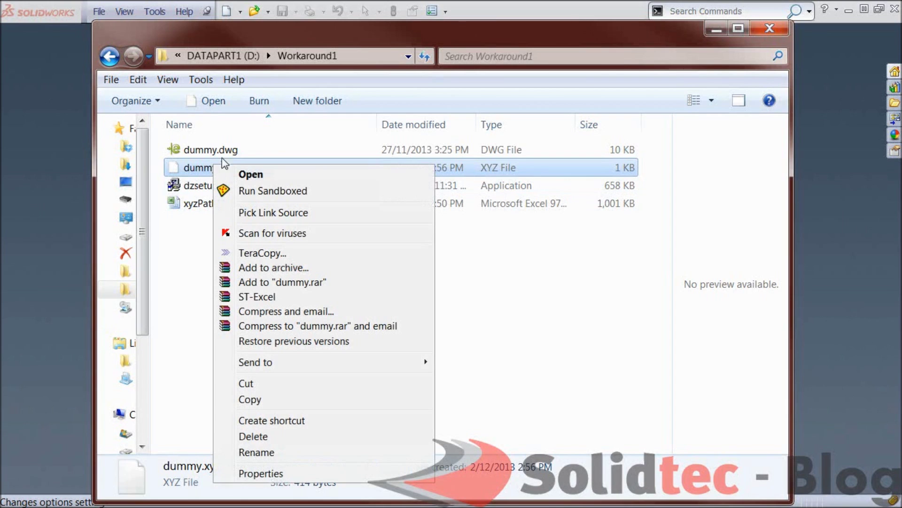
{"action": "left_click", "coordinate": [272, 177]}
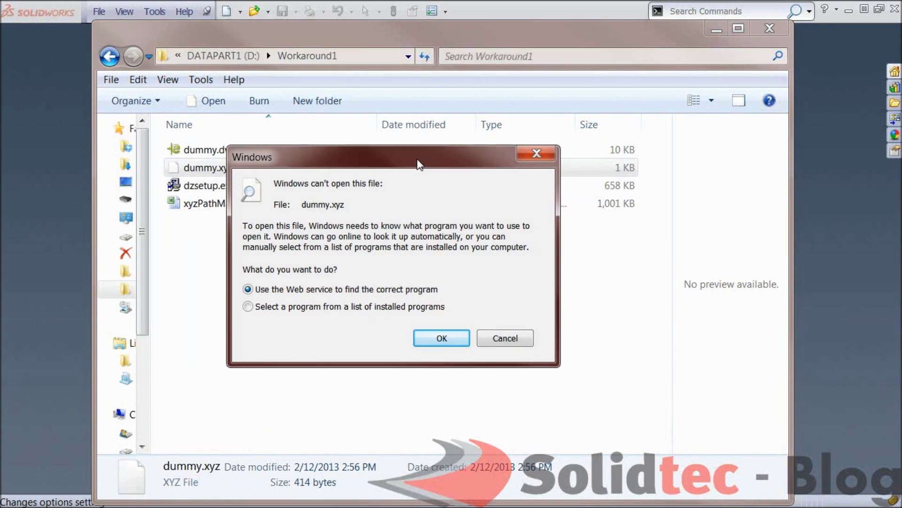
{"action": "left_click", "coordinate": [334, 311]}
{"action": "left_click", "coordinate": [452, 338]}
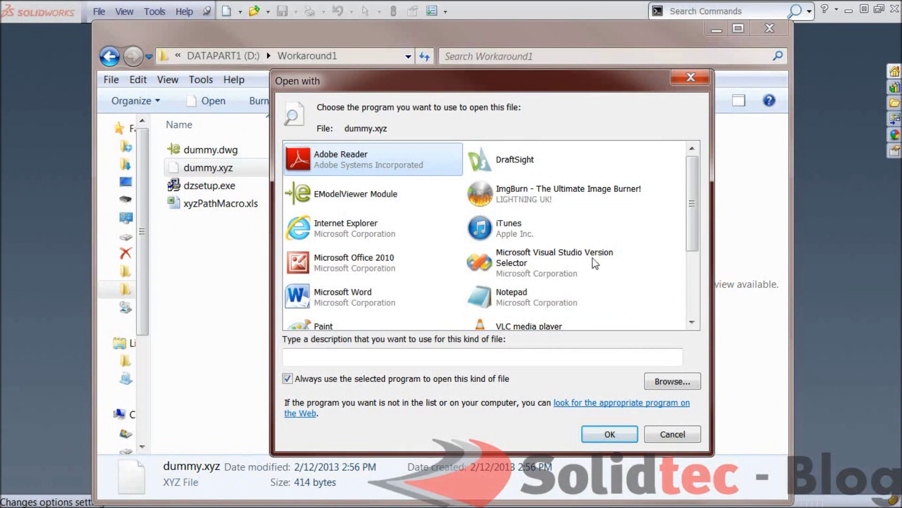
{"action": "left_click", "coordinate": [541, 296]}
{"action": "left_click", "coordinate": [605, 435]}
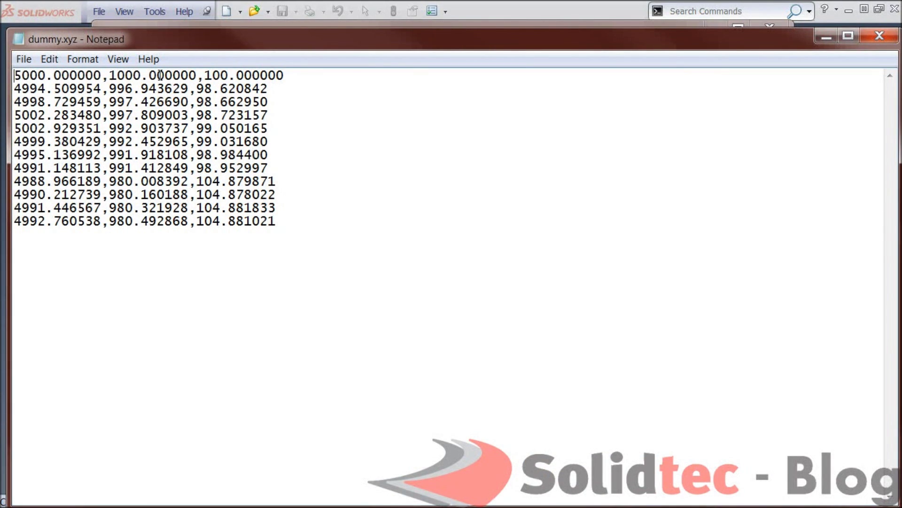
Step: Copy all twelve coordinate lines of dummy.xyz and minimize Notepad
{"action": "key", "text": "ctrl+a"}
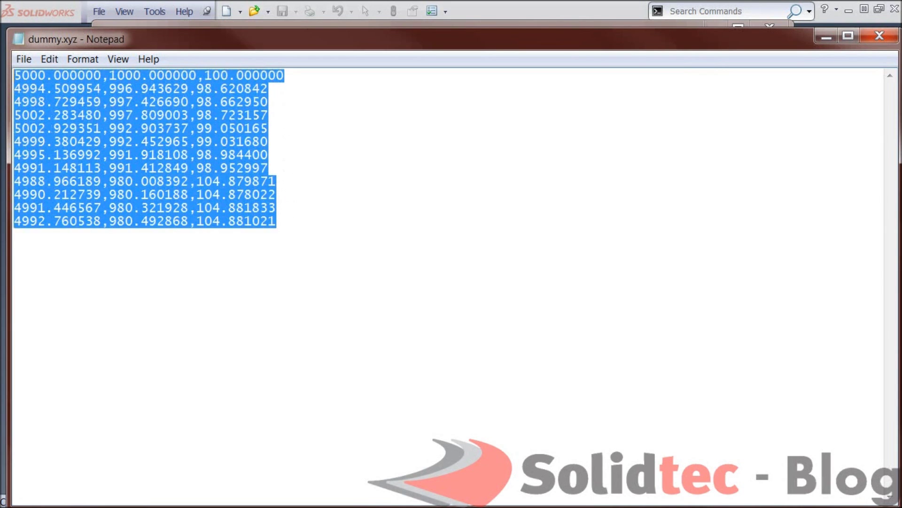
{"action": "right_click", "coordinate": [53, 76]}
{"action": "left_click", "coordinate": [85, 125]}
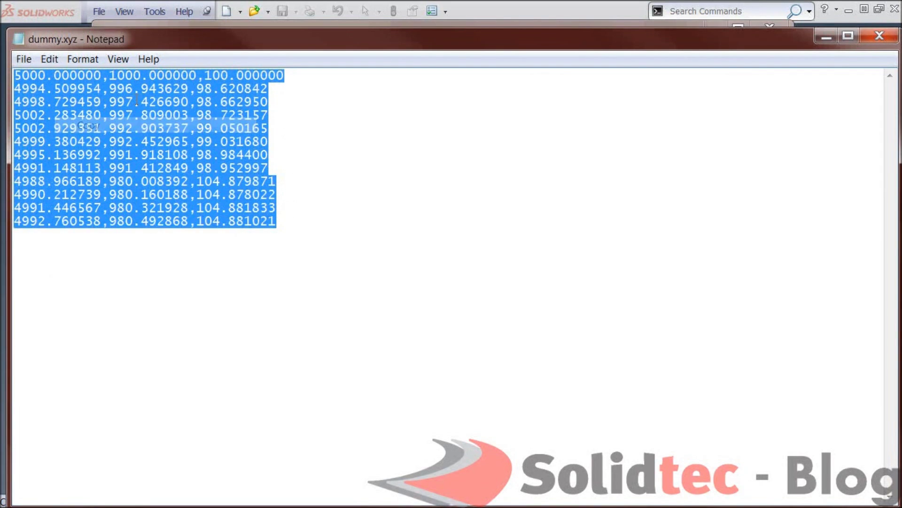
{"action": "left_click", "coordinate": [827, 37]}
{"action": "left_click", "coordinate": [397, 331]}
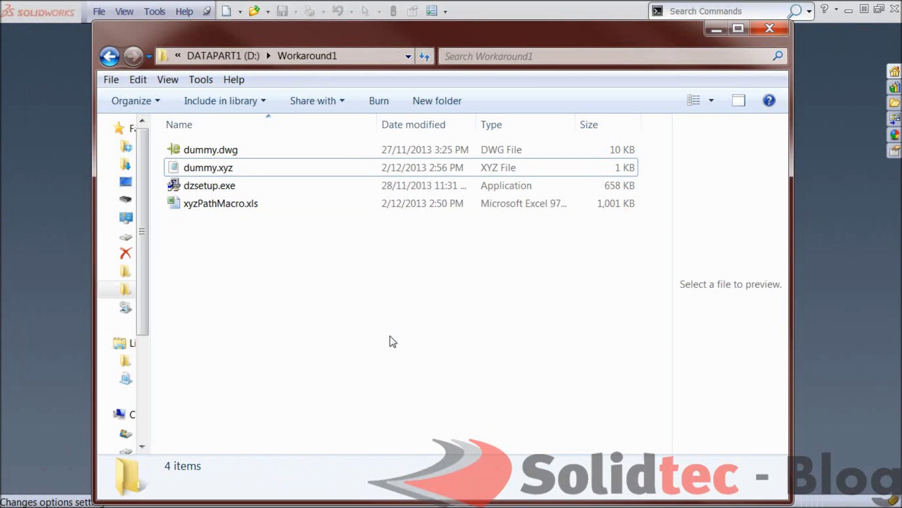
{"action": "left_click", "coordinate": [38, 257]}
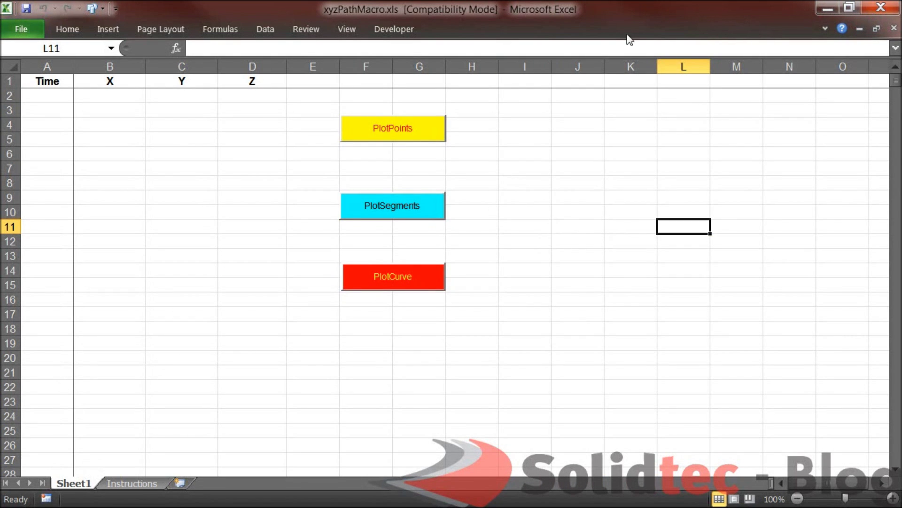
Step: Paste the twelve coordinate lines into B2 of xyzPathMacro.xls and widen column B
{"action": "left_click", "coordinate": [554, 134]}
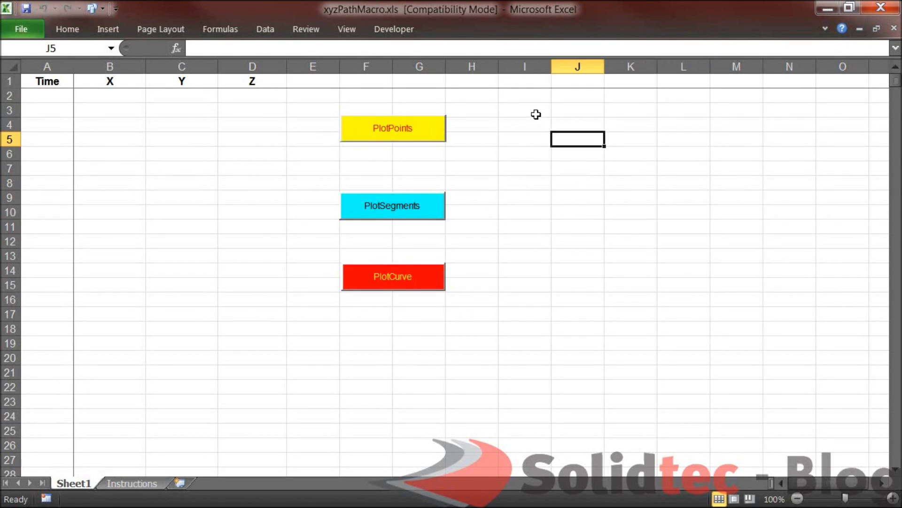
{"action": "left_click", "coordinate": [536, 114]}
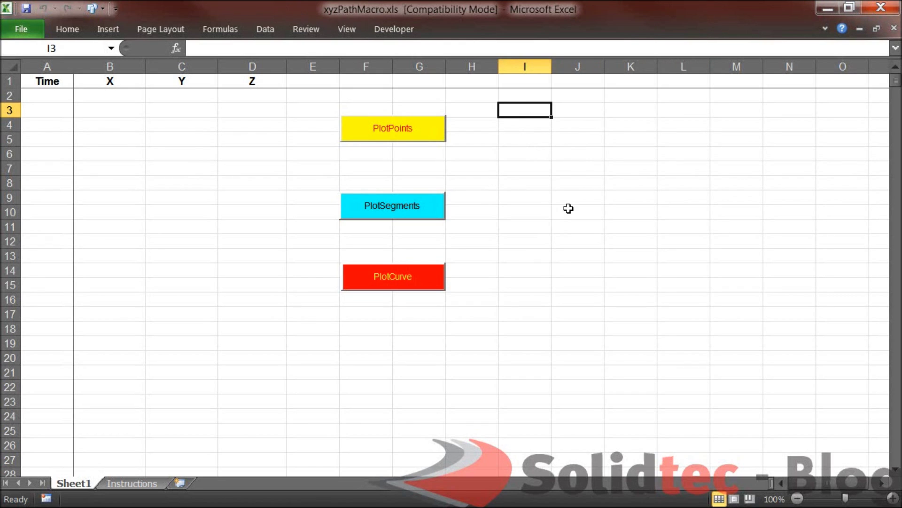
{"action": "left_click", "coordinate": [678, 127]}
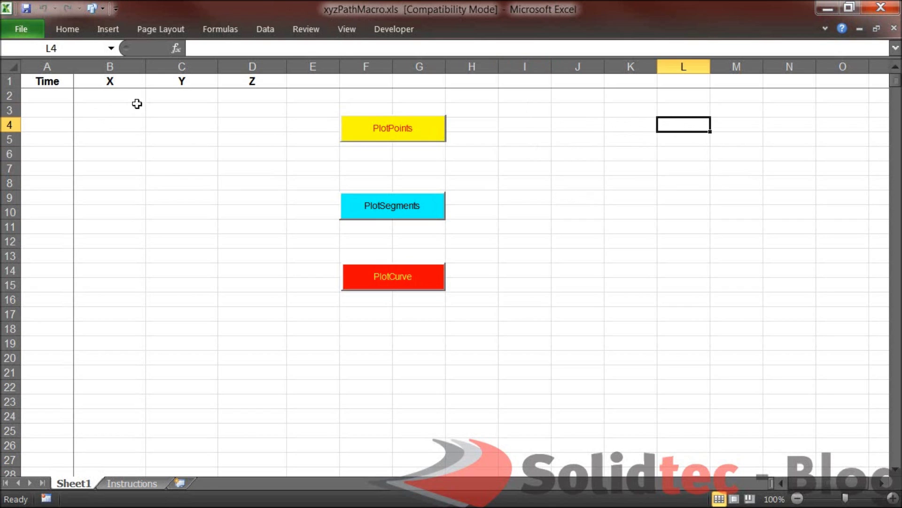
{"action": "left_click", "coordinate": [93, 99]}
{"action": "right_click", "coordinate": [93, 96]}
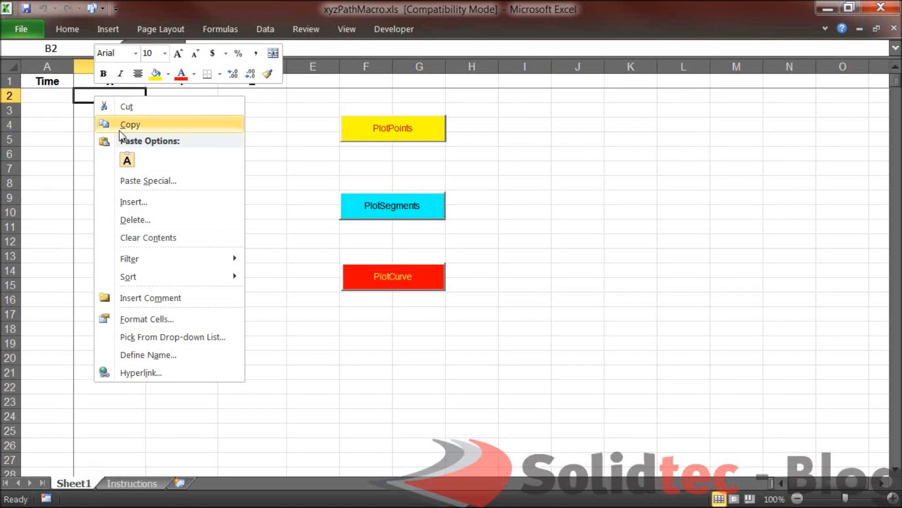
{"action": "left_click", "coordinate": [126, 158]}
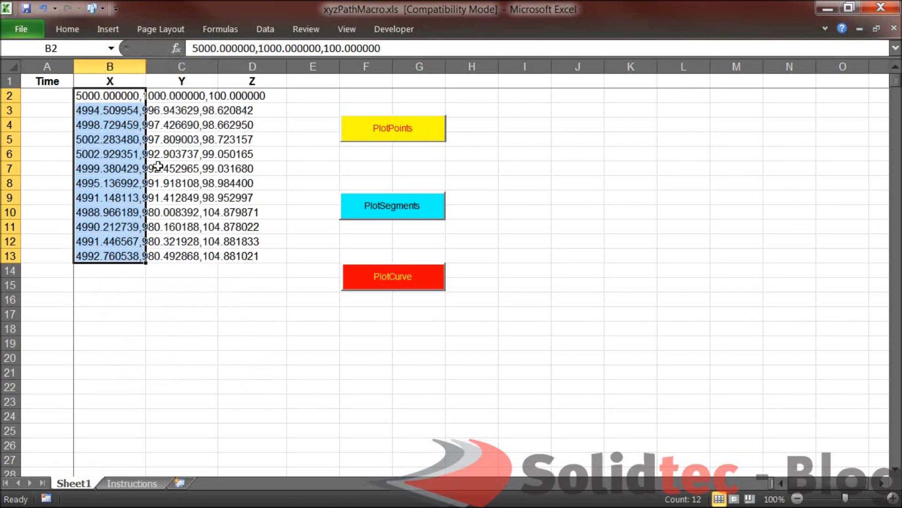
{"action": "left_click", "coordinate": [193, 338]}
{"action": "mouse_move", "coordinate": [144, 66]}
{"action": "left_mouse_down"}
{"action": "mouse_move", "coordinate": [179, 69]}
{"action": "mouse_move", "coordinate": [123, 69]}
{"action": "mouse_move", "coordinate": [161, 69]}
{"action": "mouse_move", "coordinate": [141, 69]}
{"action": "left_mouse_up"}
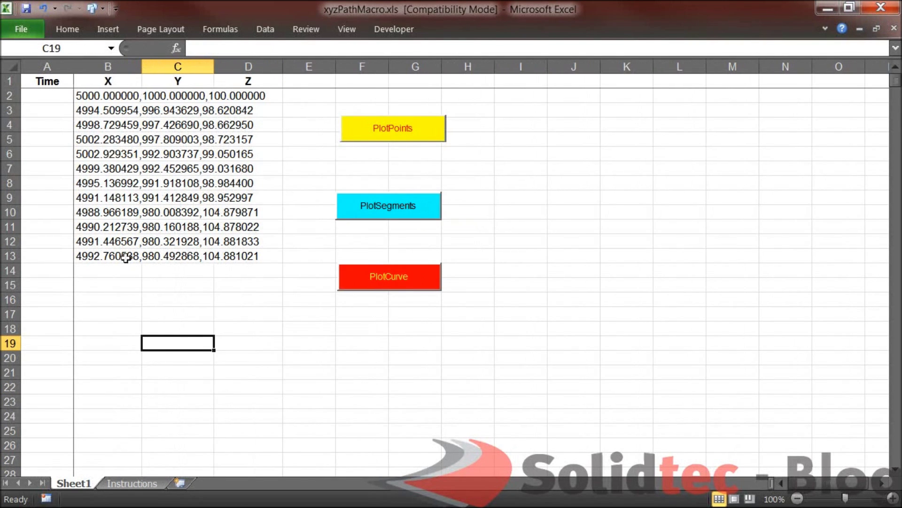
{"action": "left_click_drag", "start_coordinate": [82, 95], "coordinate": [235, 256]}
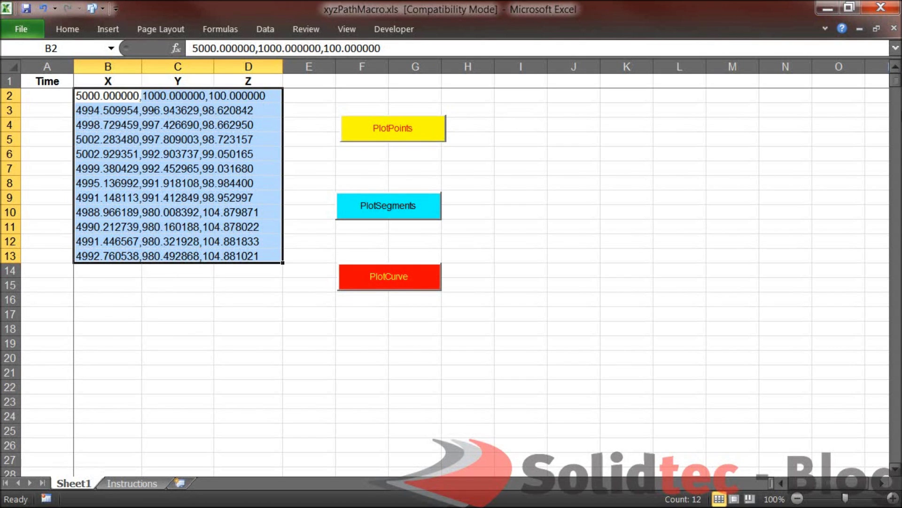
Step: On the Data tab, reselect only the combined coordinates in B2:B13 after the one-column warning
{"action": "left_click", "coordinate": [825, 29]}
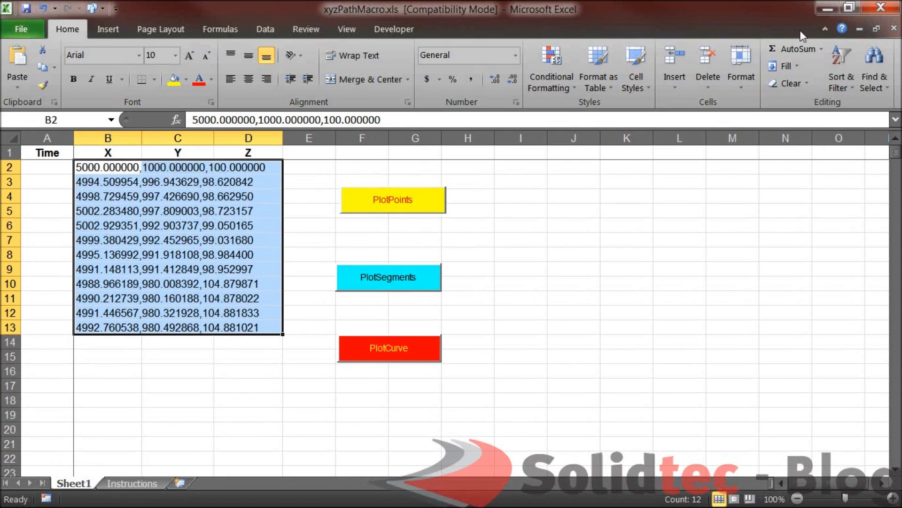
{"action": "left_click", "coordinate": [300, 30]}
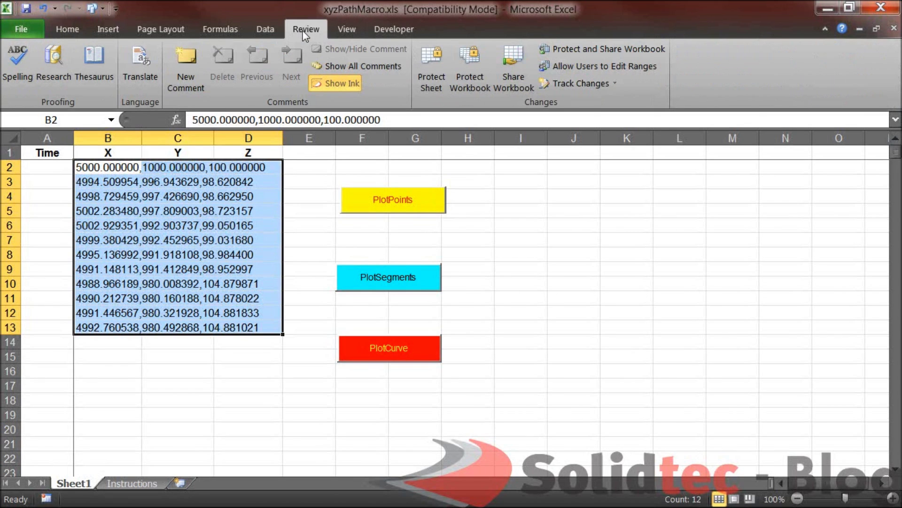
{"action": "left_click", "coordinate": [265, 30]}
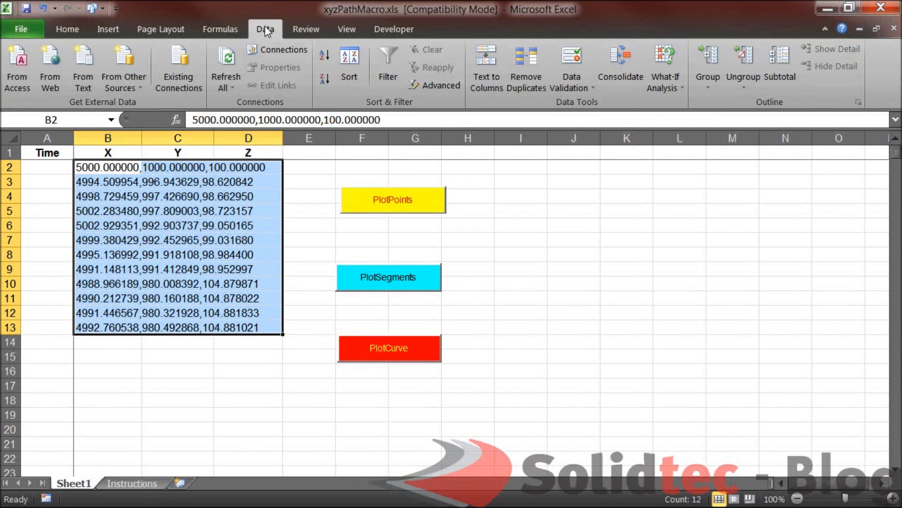
{"action": "left_click", "coordinate": [493, 83]}
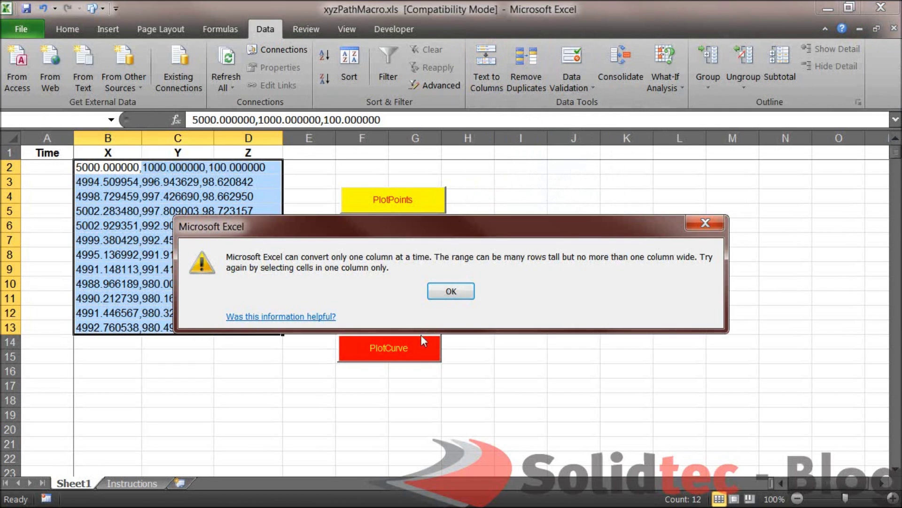
{"action": "left_click", "coordinate": [459, 290]}
{"action": "left_click", "coordinate": [574, 356]}
{"action": "left_click", "coordinate": [108, 138]}
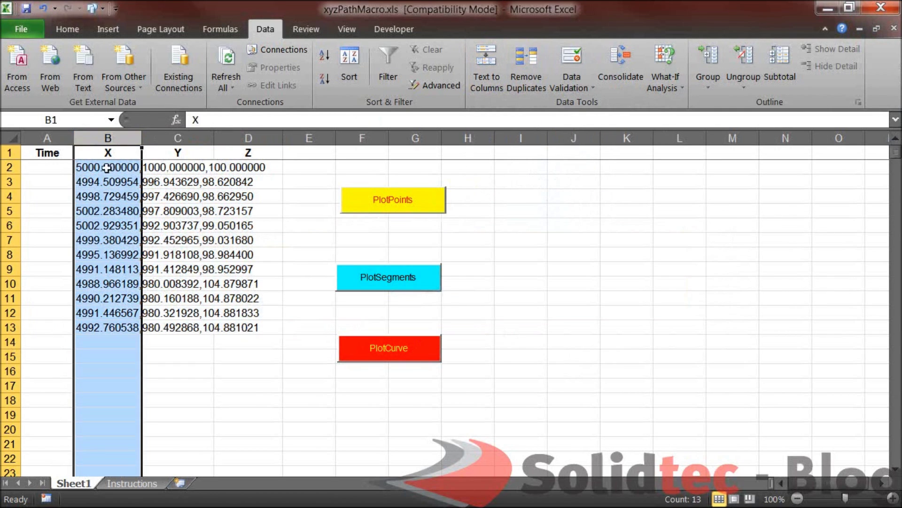
{"action": "left_click_drag", "start_coordinate": [108, 167], "coordinate": [105, 328]}
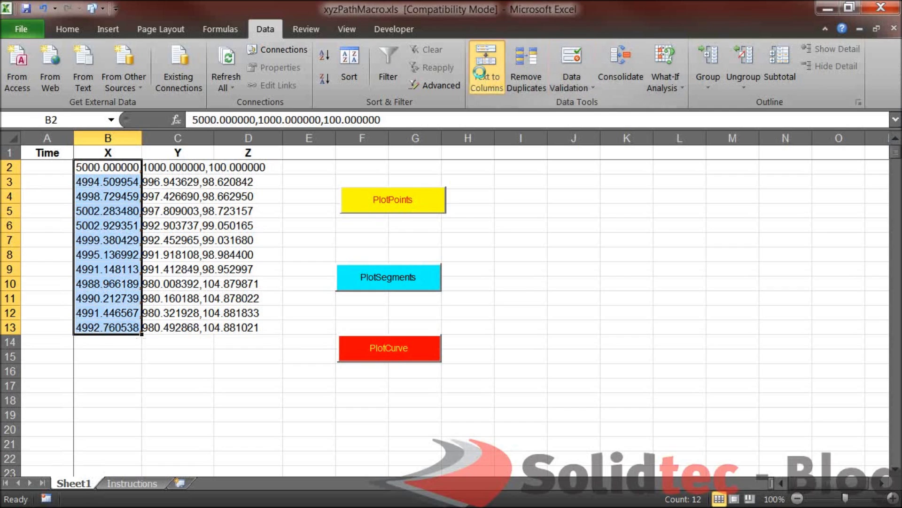
Step: Run Text to Columns as Delimited on Comma instead of Tab, splitting into X, Y, Z
{"action": "left_click", "coordinate": [487, 80]}
{"action": "left_click_drag", "start_coordinate": [525, 176], "coordinate": [411, 41]}
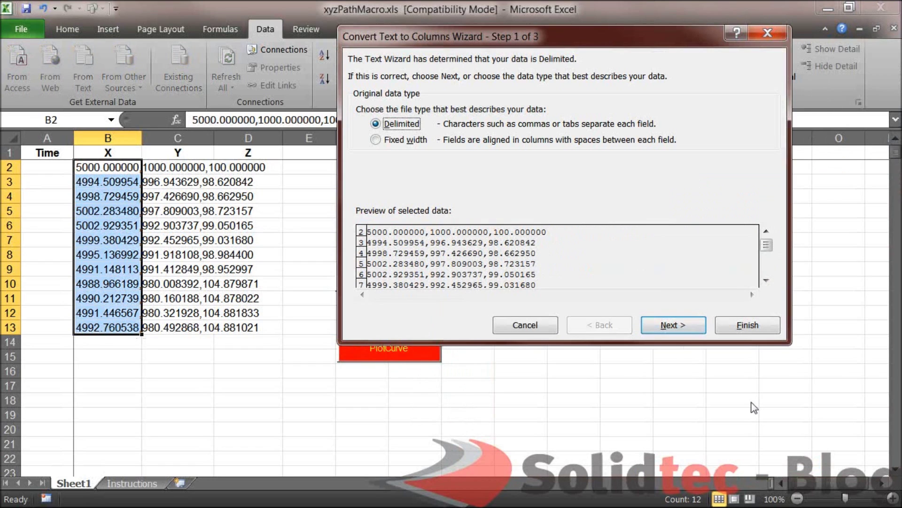
{"action": "left_click", "coordinate": [680, 325]}
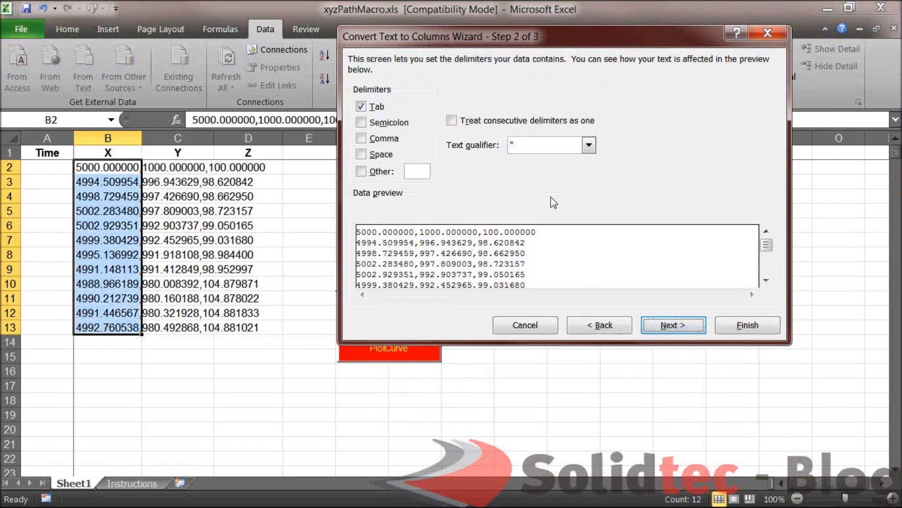
{"action": "left_click", "coordinate": [361, 106]}
{"action": "left_click", "coordinate": [364, 139]}
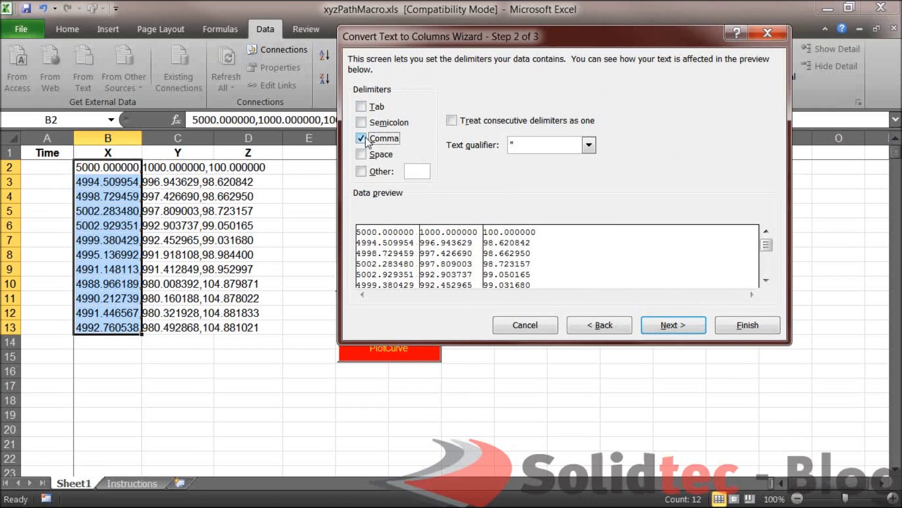
{"action": "left_click", "coordinate": [680, 325]}
{"action": "left_click", "coordinate": [748, 324]}
{"action": "left_click_drag", "start_coordinate": [746, 355], "coordinate": [746, 343]}
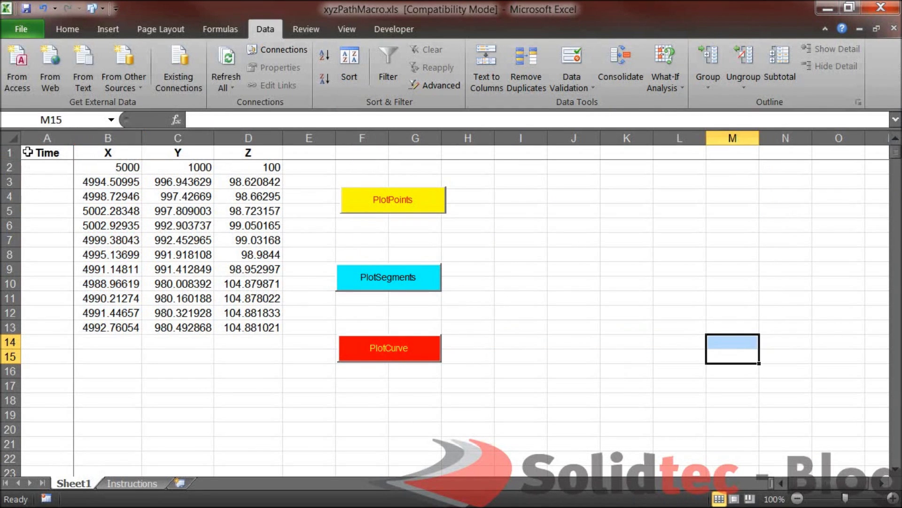
{"action": "left_click", "coordinate": [295, 389]}
Step: Shrink Excel to a window and create a new SOLIDWORKS Part document, Part1
{"action": "left_click", "coordinate": [714, 371]}
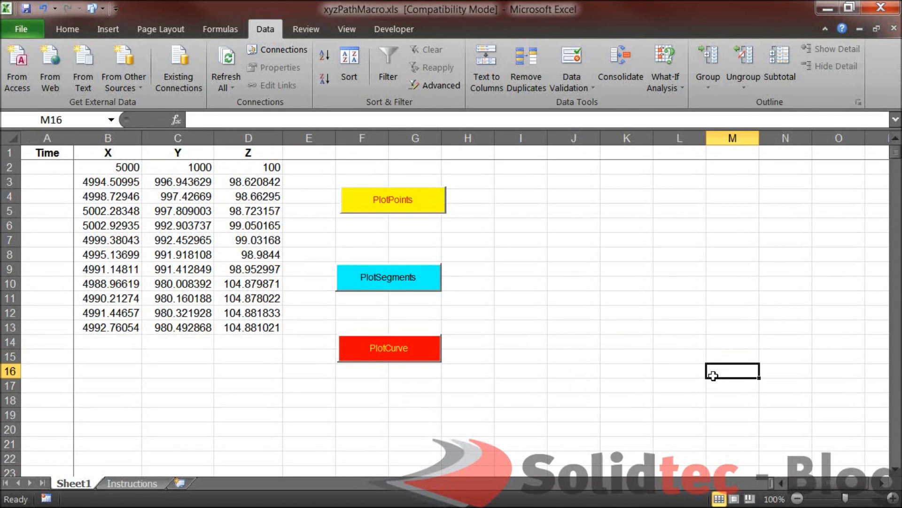
{"action": "left_click", "coordinate": [702, 281]}
{"action": "double_click", "coordinate": [654, 10]}
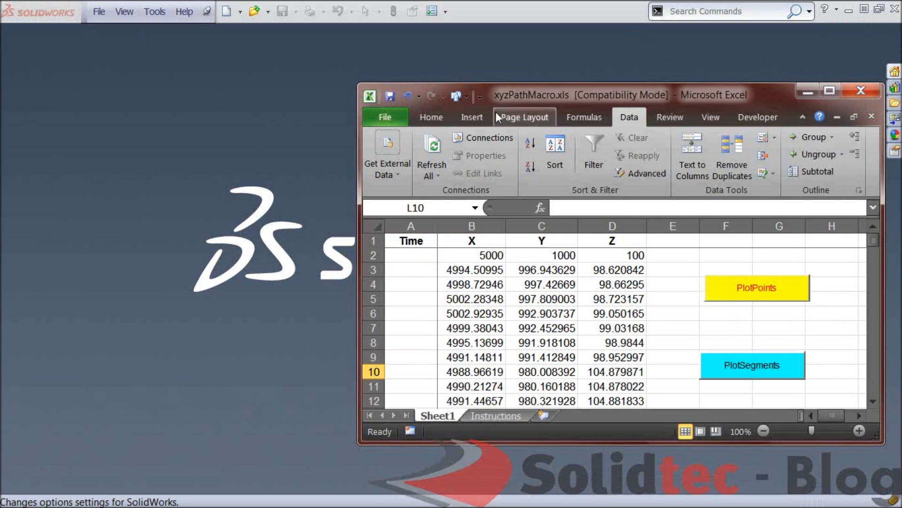
{"action": "left_click", "coordinate": [99, 12]}
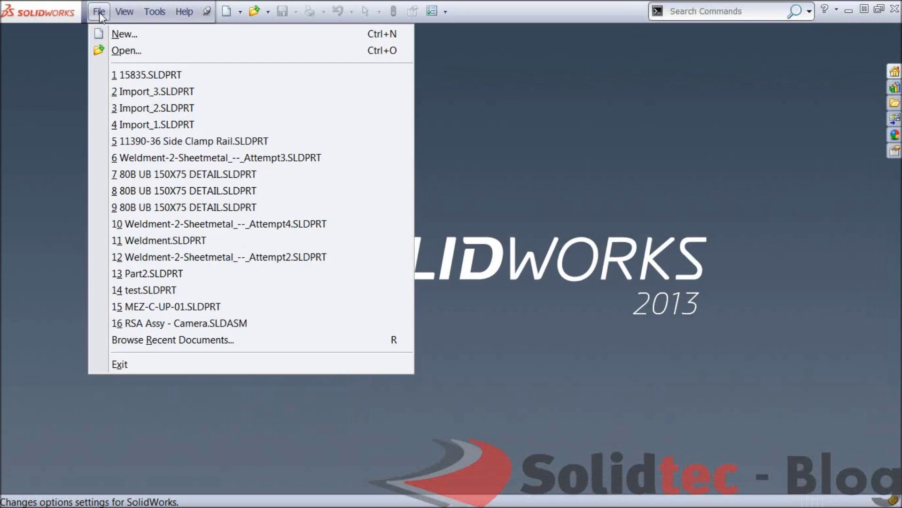
{"action": "left_click", "coordinate": [122, 34]}
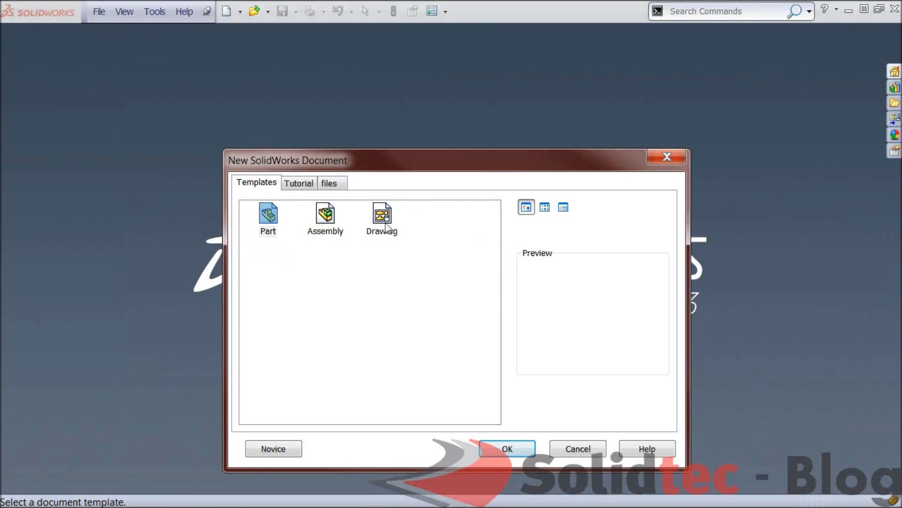
{"action": "left_click", "coordinate": [264, 221]}
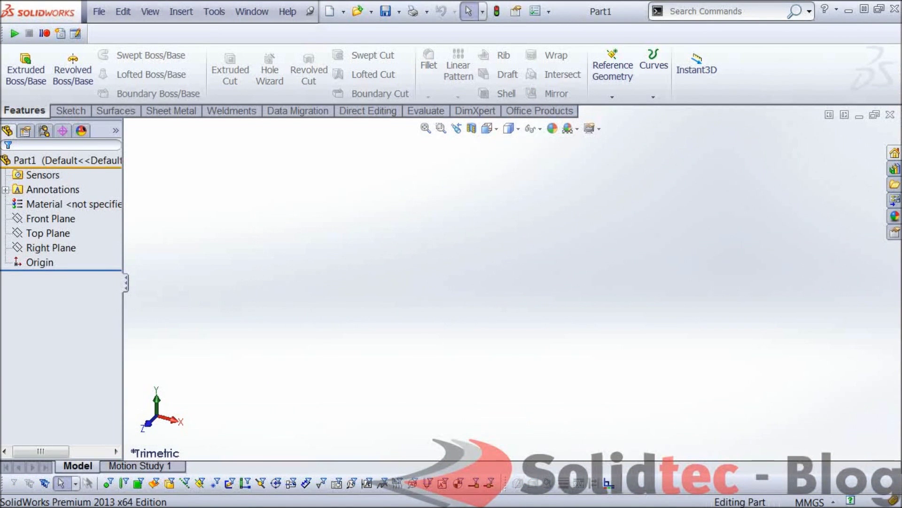
{"action": "key", "text": "alt+Tab"}
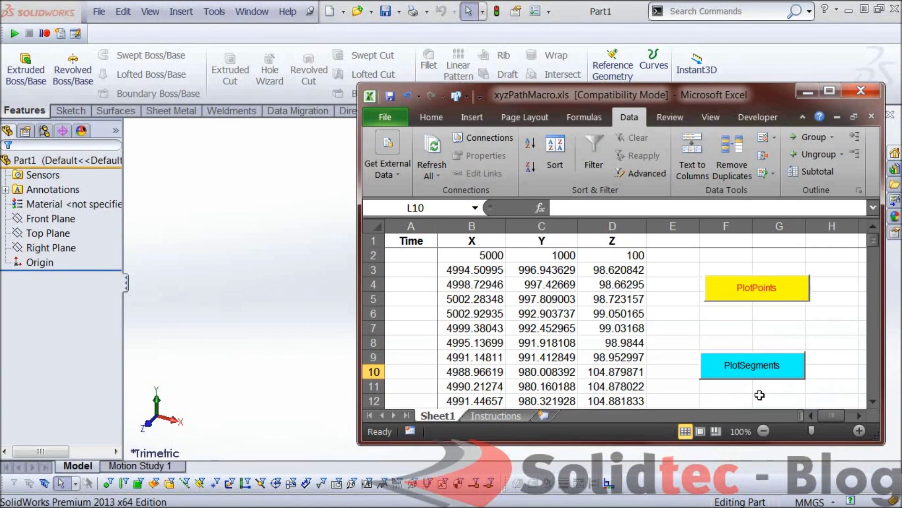
Step: Run the PlotPoints macro and orbit the SOLIDWORKS view to inspect the Points 1 feature
{"action": "left_click", "coordinate": [761, 313]}
{"action": "left_click", "coordinate": [783, 324]}
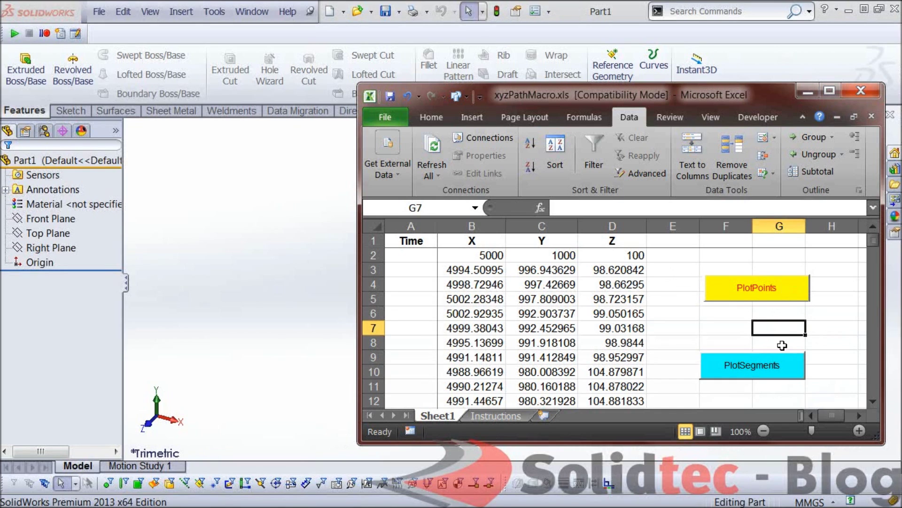
{"action": "scroll", "coordinate": [751, 306], "scroll_direction": "down", "scroll_amount": 2}
{"action": "scroll", "coordinate": [750, 302], "scroll_direction": "up", "scroll_amount": 2}
{"action": "left_click", "coordinate": [839, 297]}
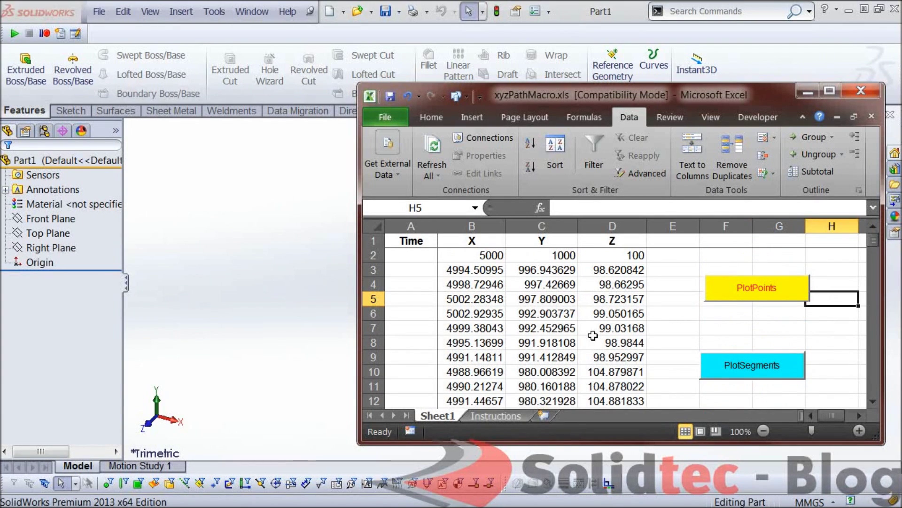
{"action": "left_click", "coordinate": [760, 286]}
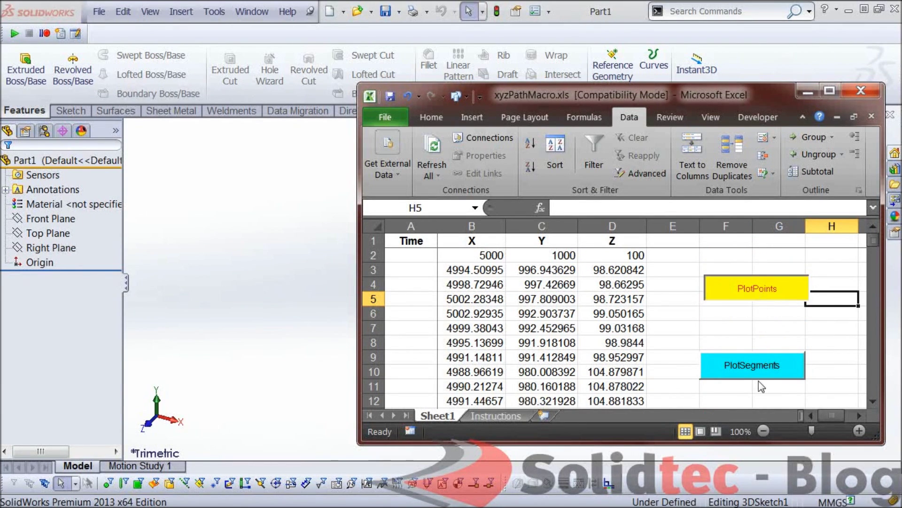
{"action": "left_click", "coordinate": [267, 257]}
{"action": "middle_click_drag", "start_coordinate": [314, 312], "coordinate": [540, 241]}
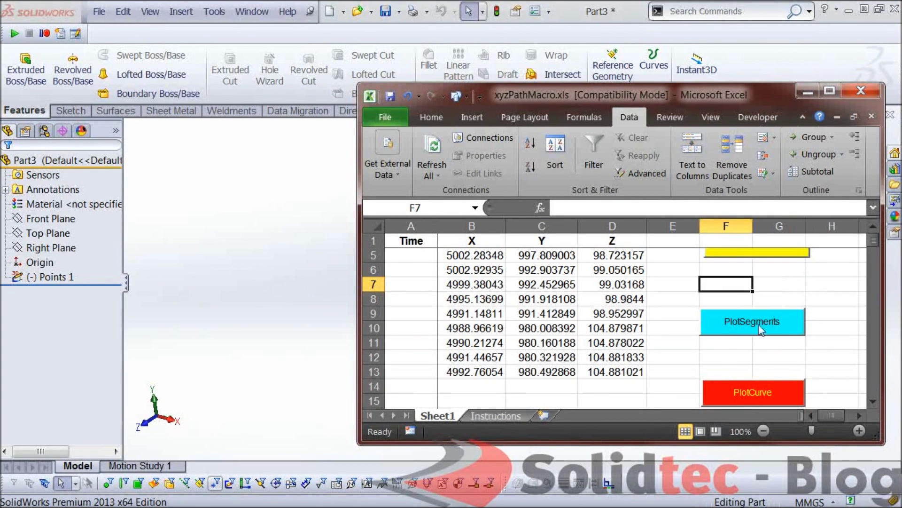
Step: Locate the first Time cell, A2, in the sheet
{"action": "scroll", "coordinate": [757, 364], "scroll_direction": "down", "scroll_amount": 1}
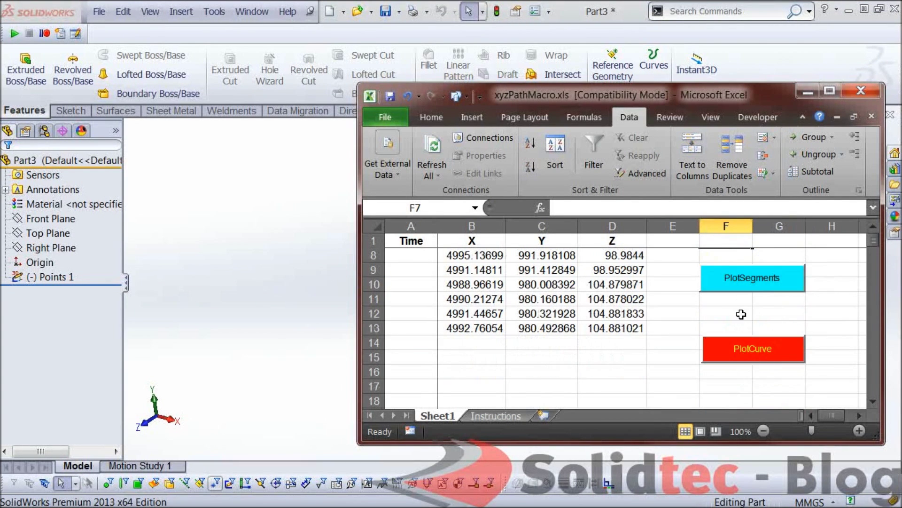
{"action": "scroll", "coordinate": [741, 314], "scroll_direction": "up", "scroll_amount": 1}
{"action": "scroll", "coordinate": [758, 306], "scroll_direction": "up", "scroll_amount": 1}
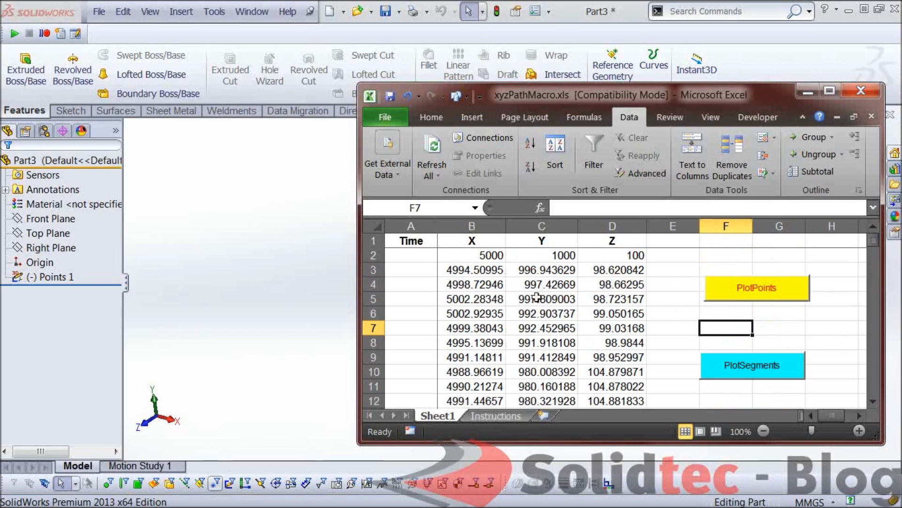
{"action": "left_click", "coordinate": [426, 256]}
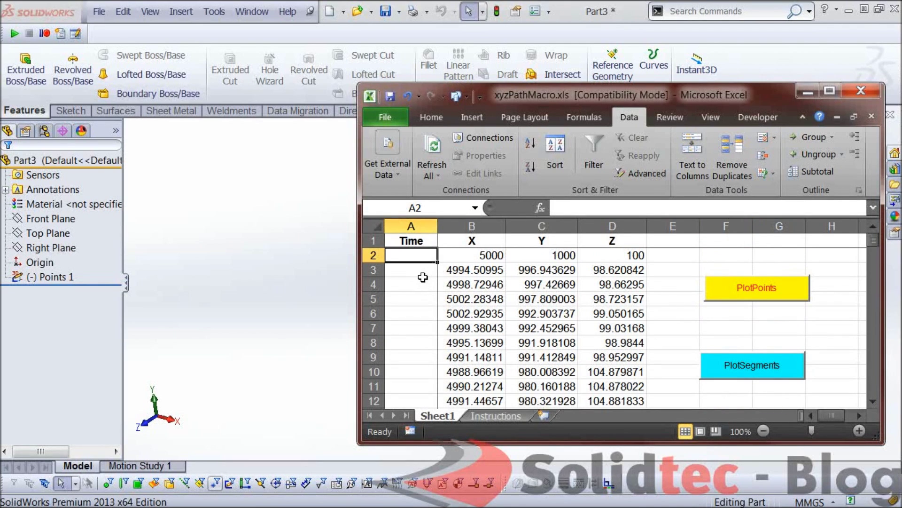
{"action": "left_click", "coordinate": [414, 270]}
{"action": "left_click", "coordinate": [415, 310]}
{"action": "left_click", "coordinate": [413, 257]}
{"action": "left_click", "coordinate": [412, 285]}
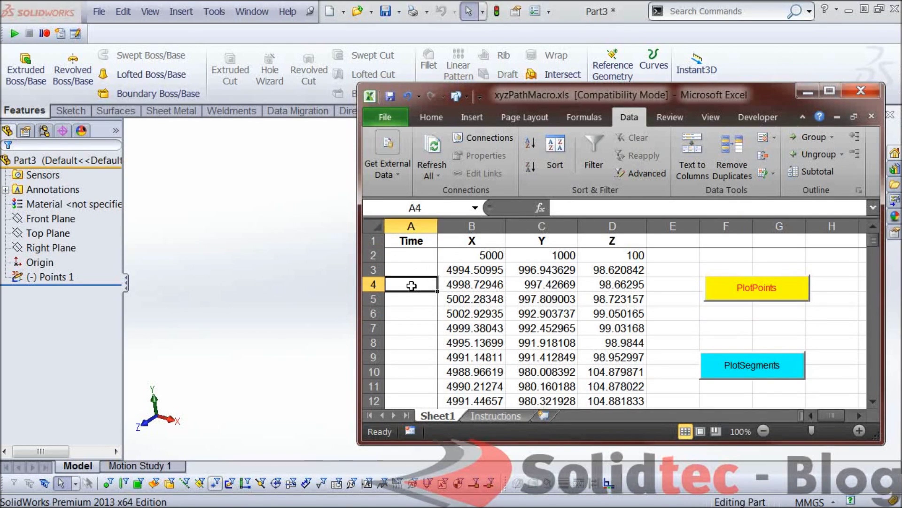
{"action": "left_click", "coordinate": [413, 256]}
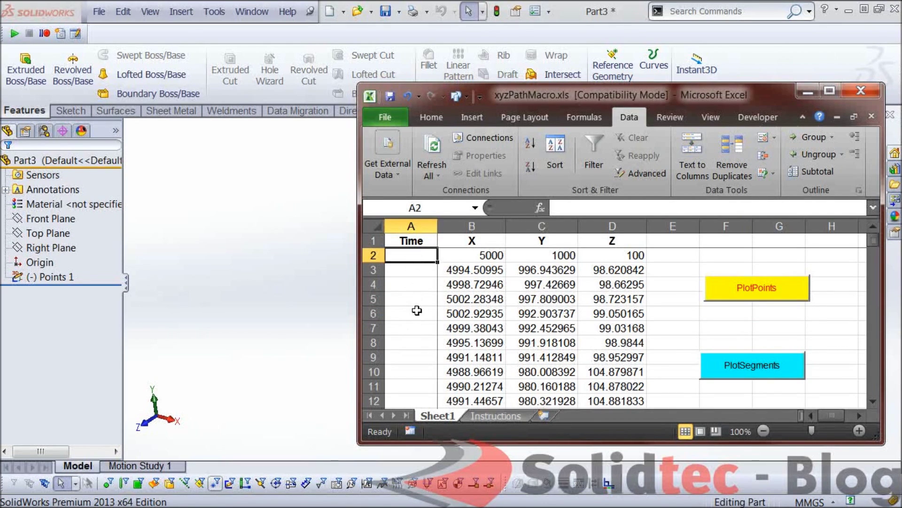
{"action": "scroll", "coordinate": [416, 310], "scroll_direction": "down", "scroll_amount": 1}
{"action": "scroll", "coordinate": [417, 350], "scroll_direction": "up", "scroll_amount": 1}
Step: Enter 1, 2, 3 in A2:A4 and fill the Time series down to 12 in A13
{"action": "type", "text": "1"}
{"action": "key", "text": "Return"}
{"action": "type", "text": "2"}
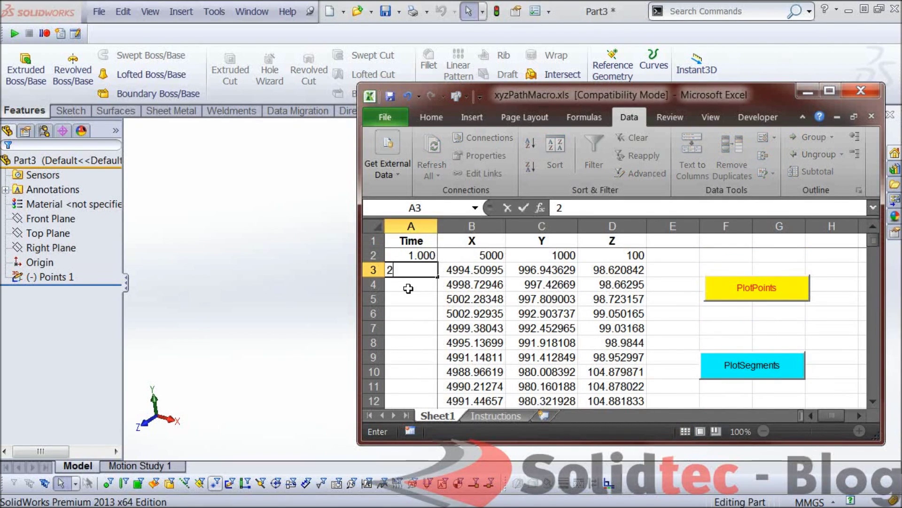
{"action": "type", "text": "3"}
{"action": "key", "text": "Return"}
{"action": "type", "text": "3"}
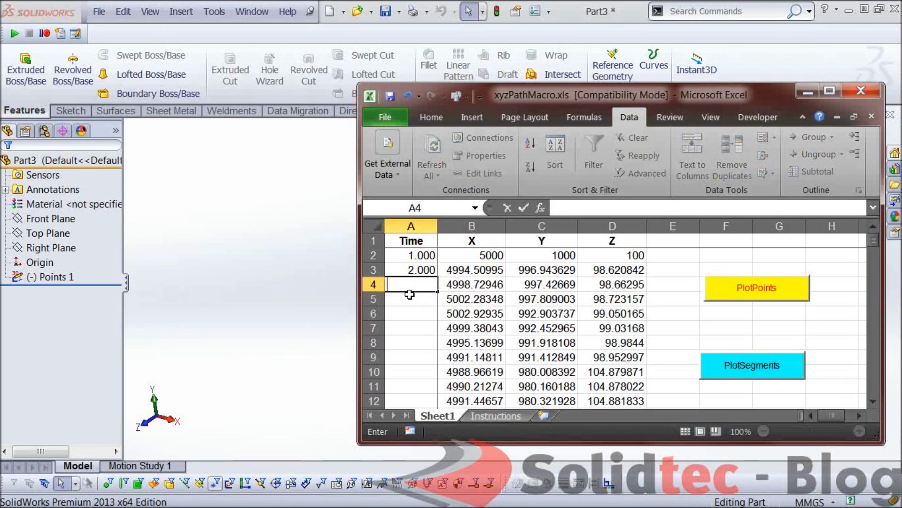
{"action": "key", "text": "Return"}
{"action": "left_click_drag", "start_coordinate": [425, 257], "coordinate": [430, 379]}
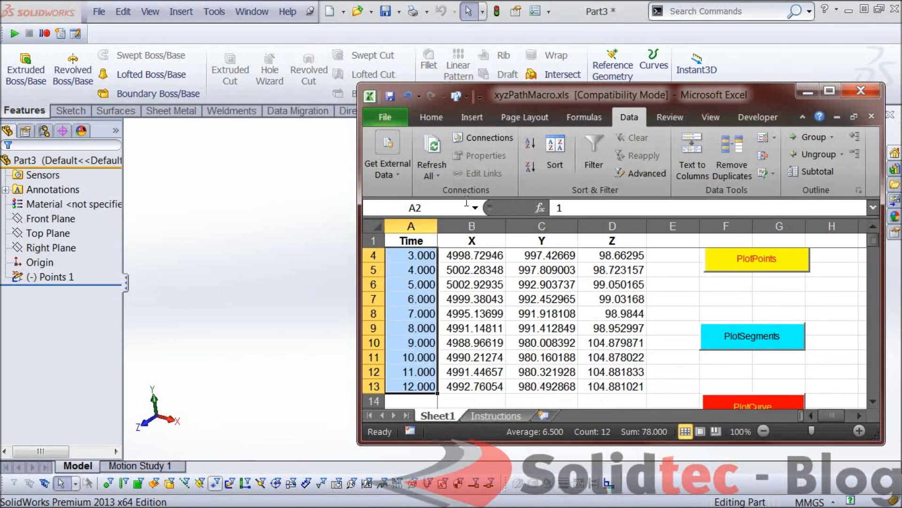
Step: Run the PlotSegments macro to join the points as LineSegments 1 in SOLIDWORKS
{"action": "left_click", "coordinate": [678, 300]}
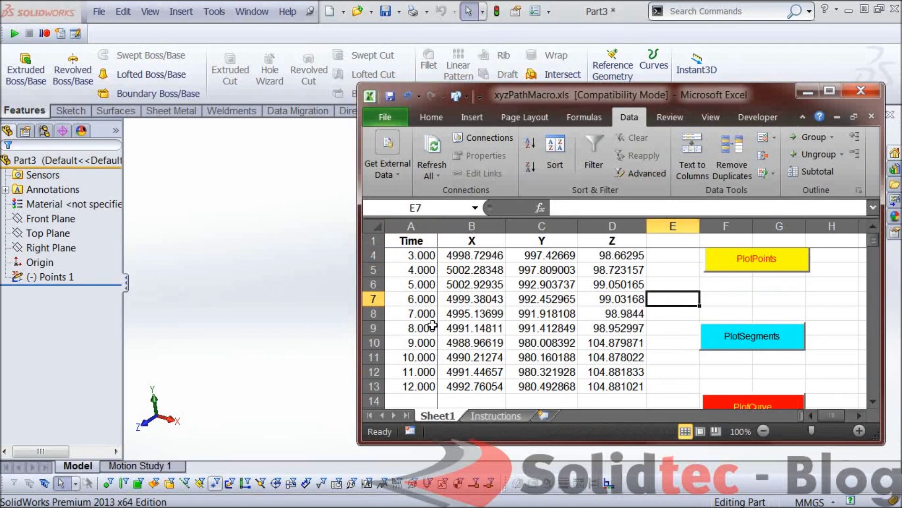
{"action": "left_click", "coordinate": [751, 343]}
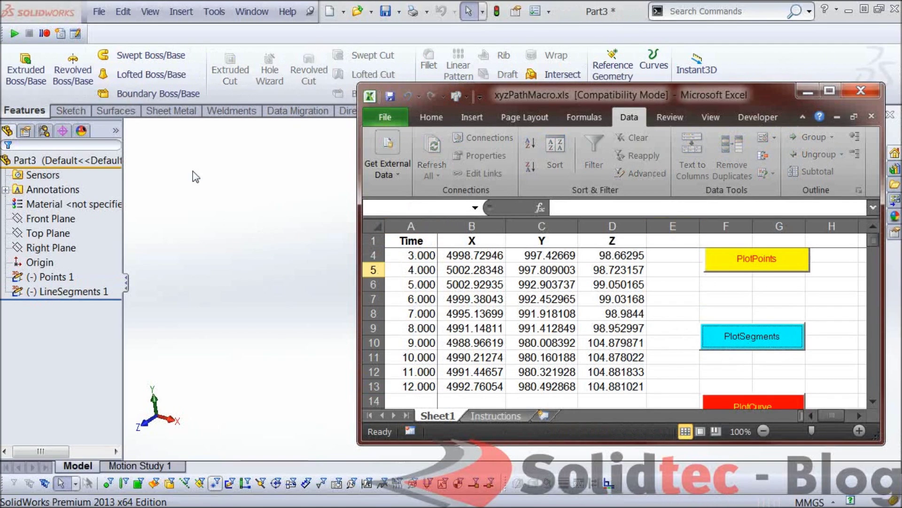
{"action": "left_click", "coordinate": [223, 246]}
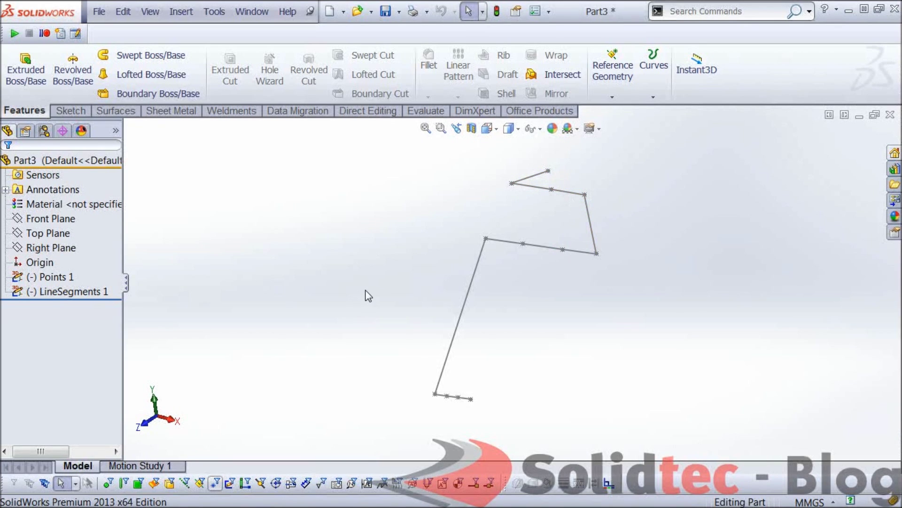
{"action": "key", "text": "alt+Tab"}
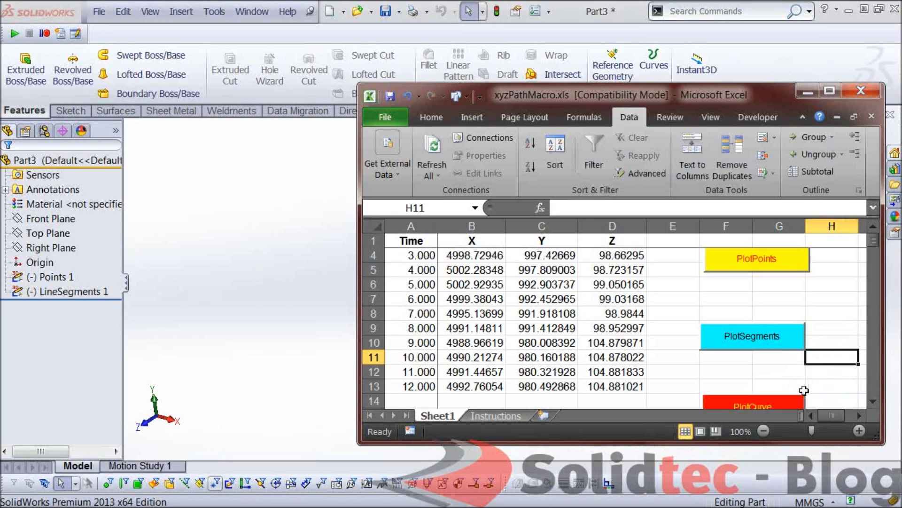
Step: Run the Excel PlotCurve macro and orbit the SOLIDWORKS view to inspect the resulting Curve1
{"action": "scroll", "coordinate": [804, 390], "scroll_direction": "down", "scroll_amount": 1}
{"action": "left_click", "coordinate": [771, 366]}
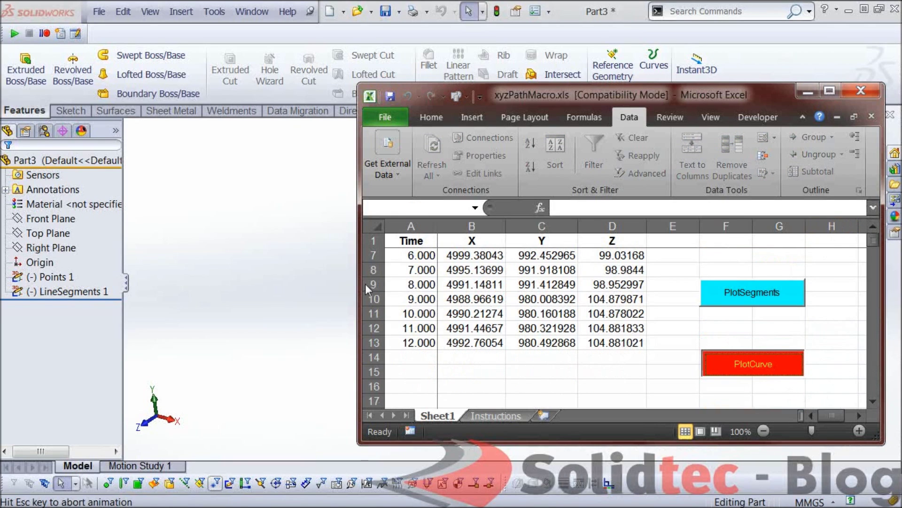
{"action": "left_click", "coordinate": [228, 269]}
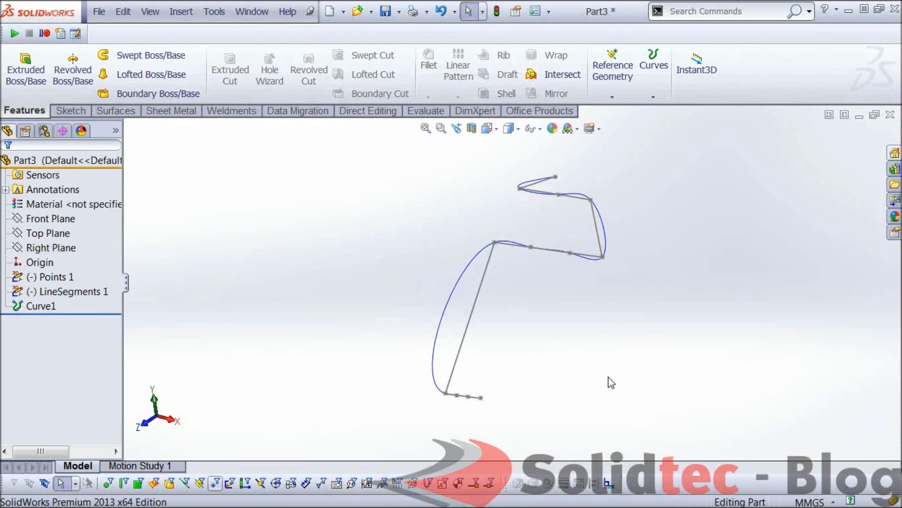
{"action": "middle_click_drag", "start_coordinate": [679, 264], "coordinate": [663, 293]}
{"action": "scroll", "coordinate": [644, 277], "scroll_direction": "up", "scroll_amount": 2}
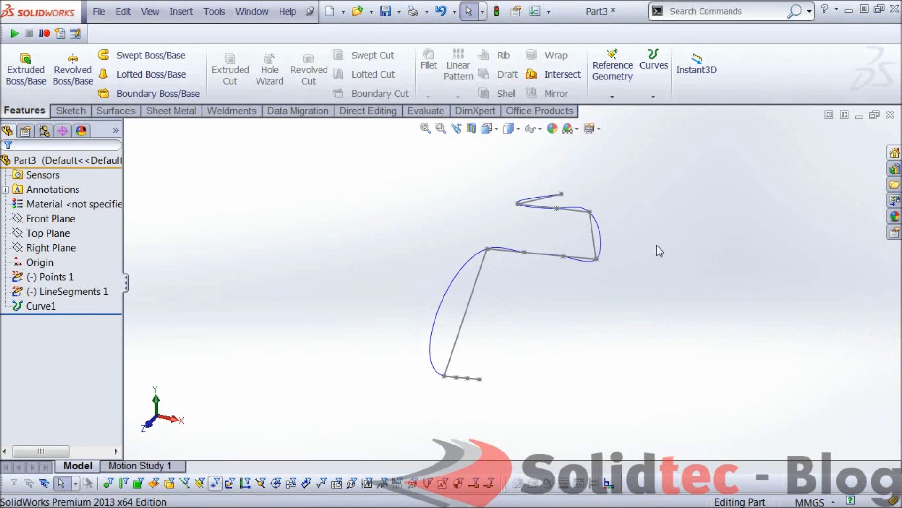